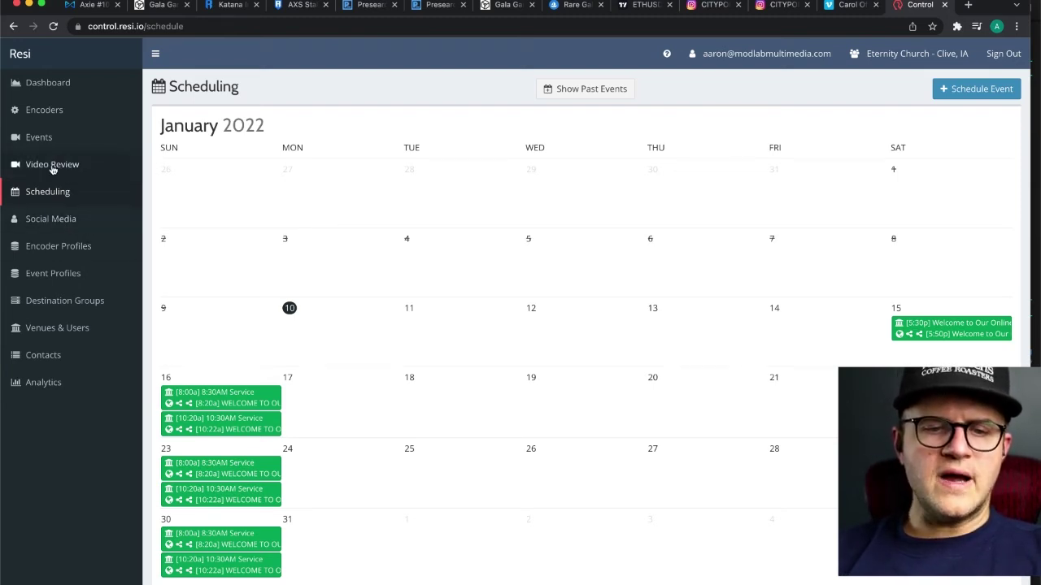
In the Events list, show the actions for the Jan 9 8:30AM Service encoder event
click(41, 137)
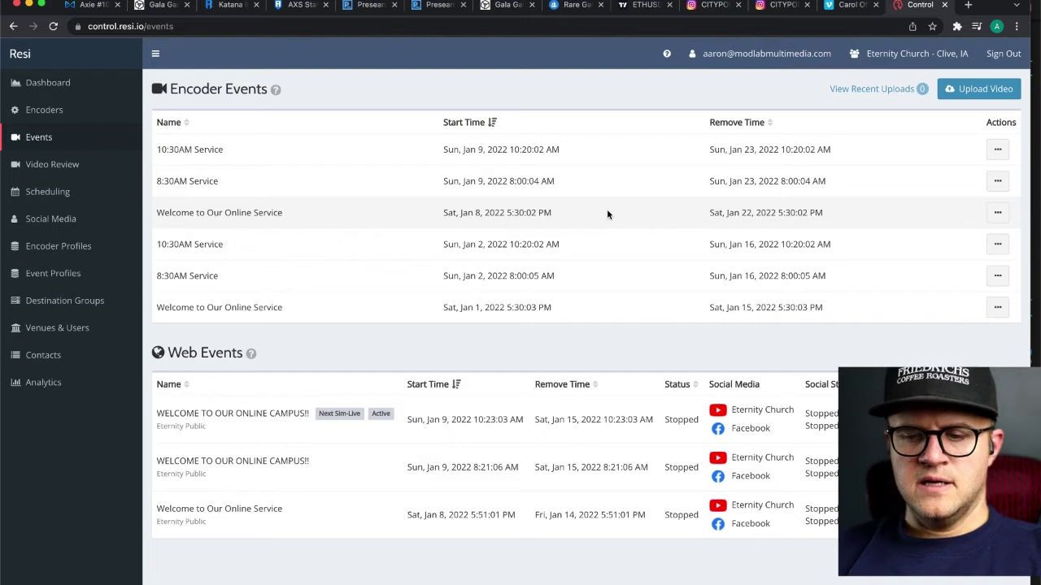
click(998, 181)
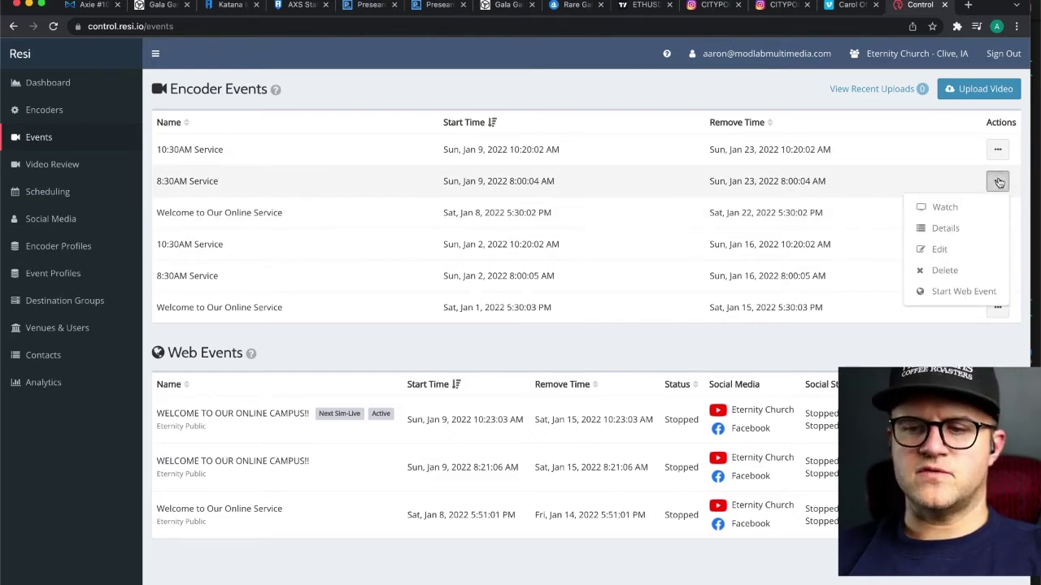
Watch the 8:30AM Service recording and scrub ahead to about 0:57:38
click(945, 207)
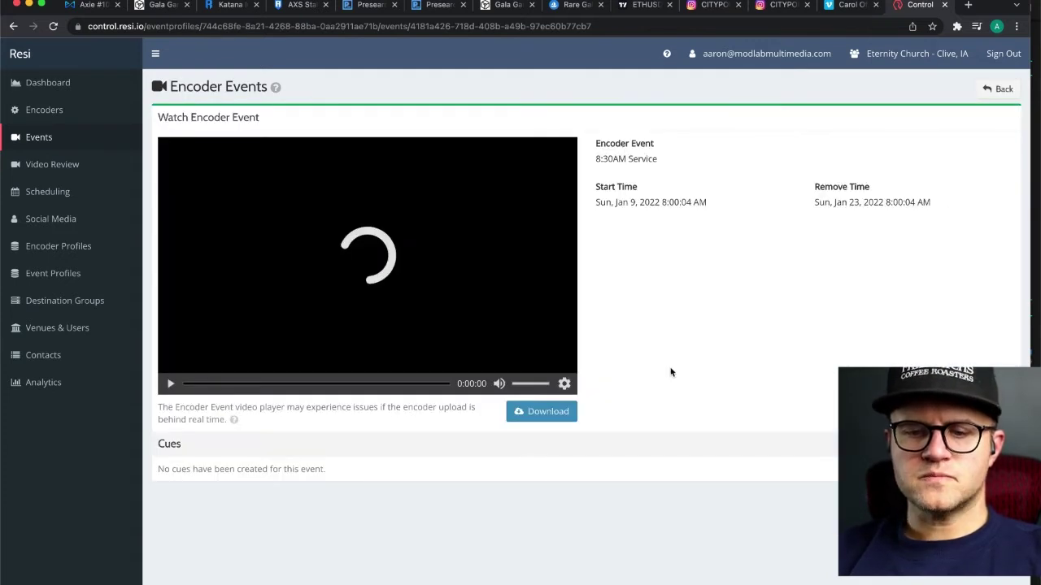
drag(218, 385, 268, 387)
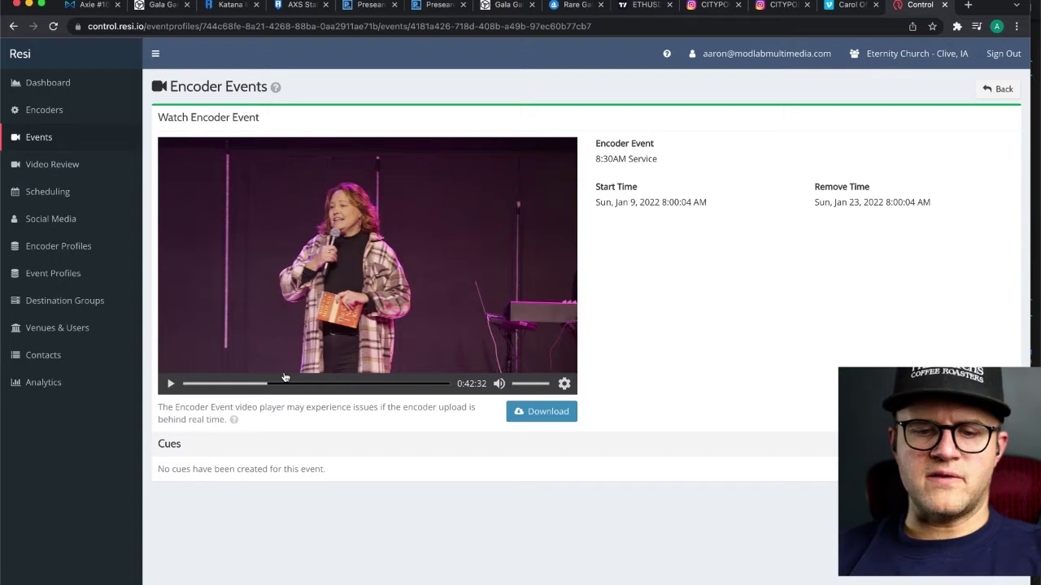
click(274, 387)
click(277, 387)
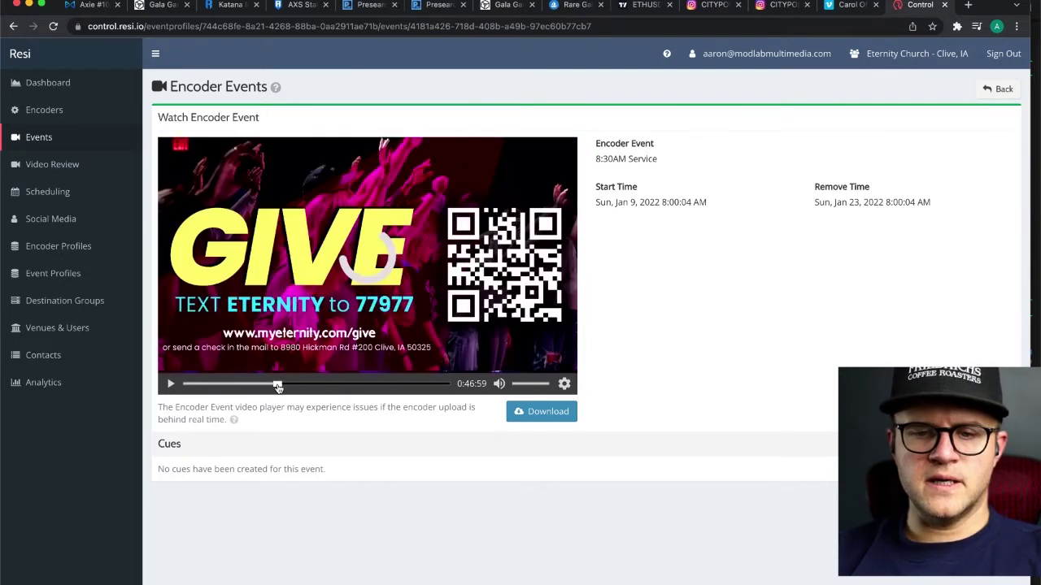
click(281, 387)
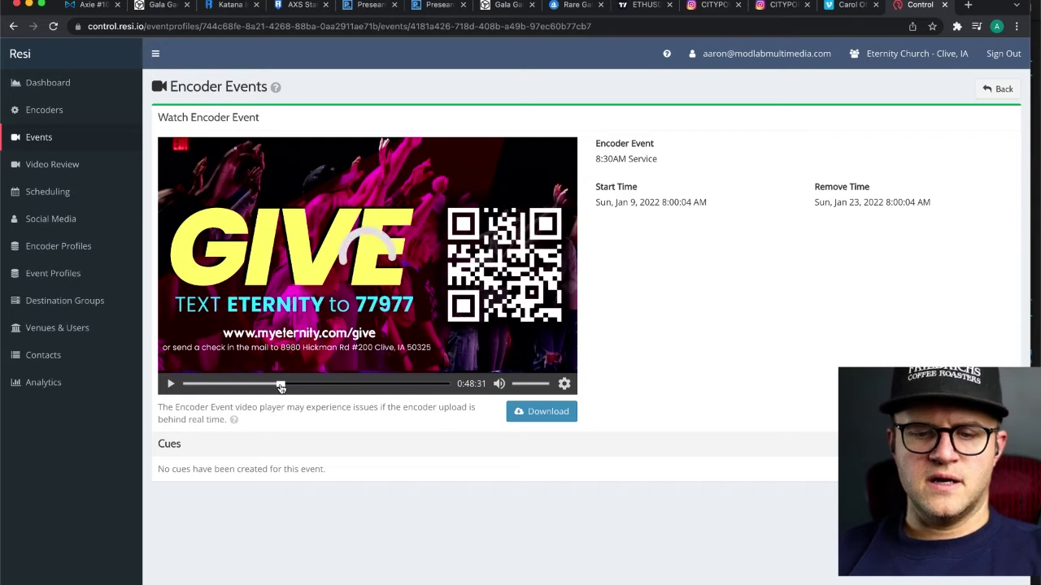
click(283, 387)
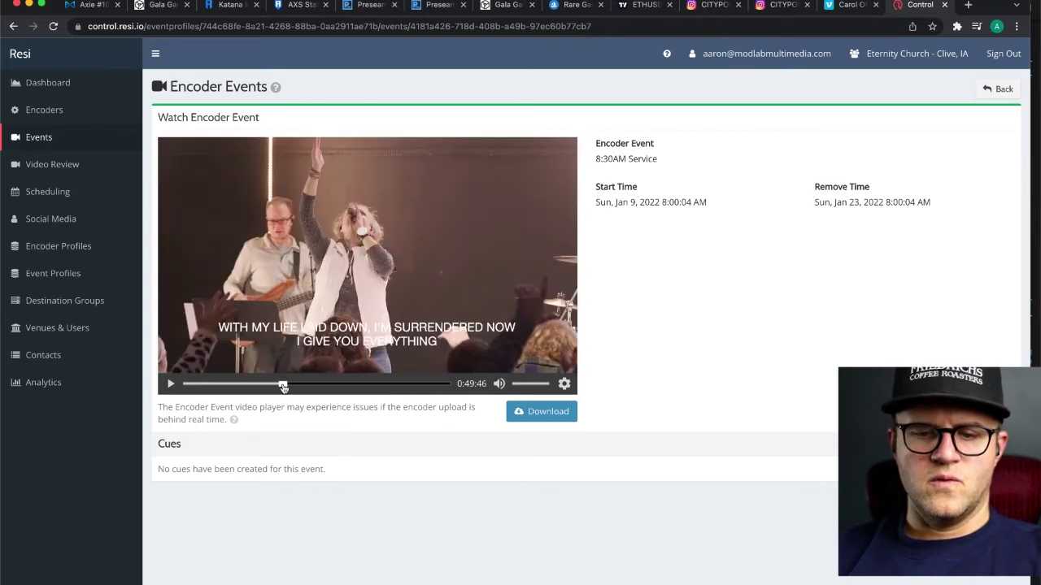
click(286, 387)
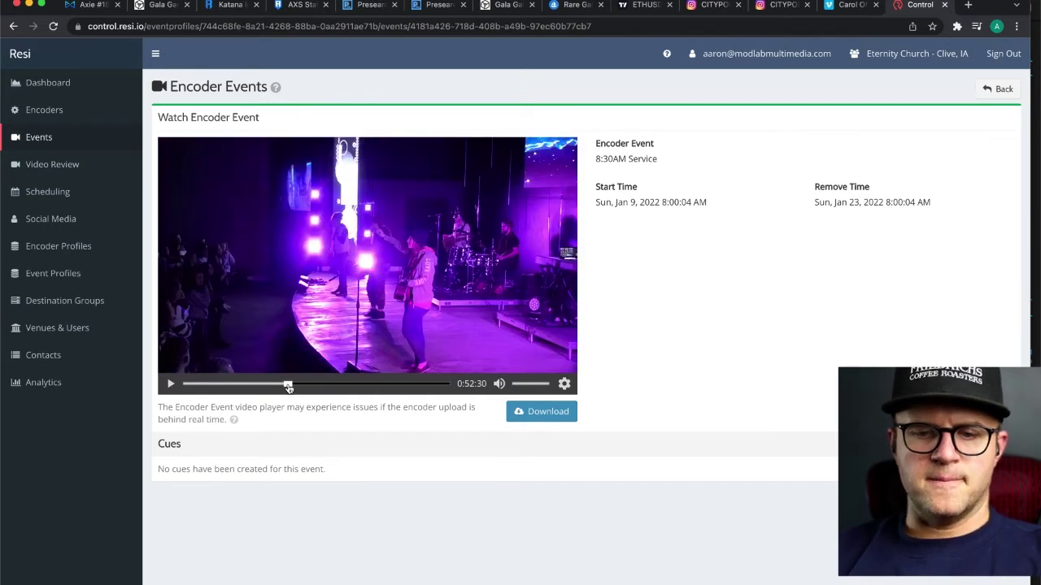
click(290, 387)
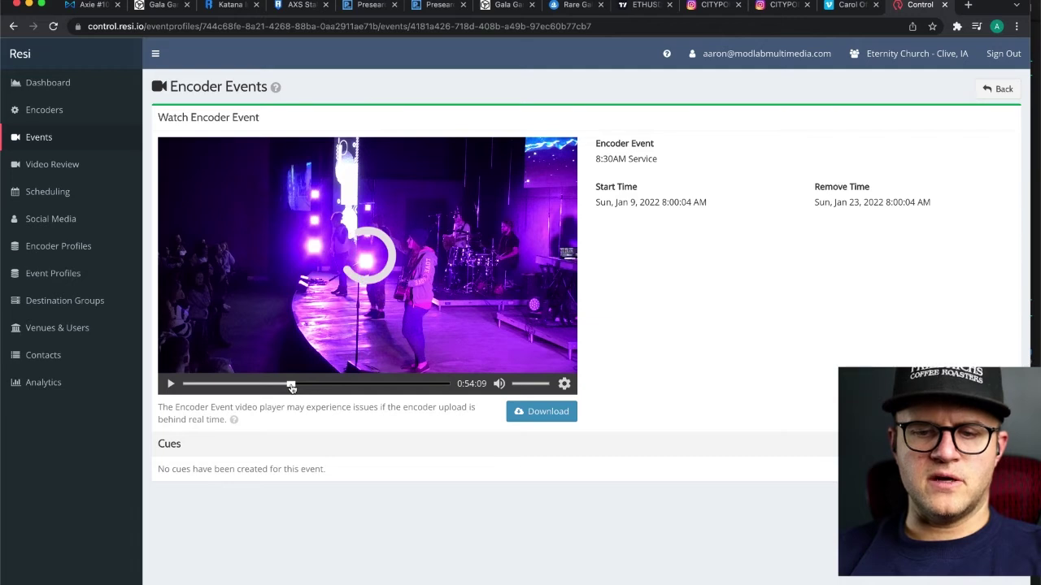
click(297, 387)
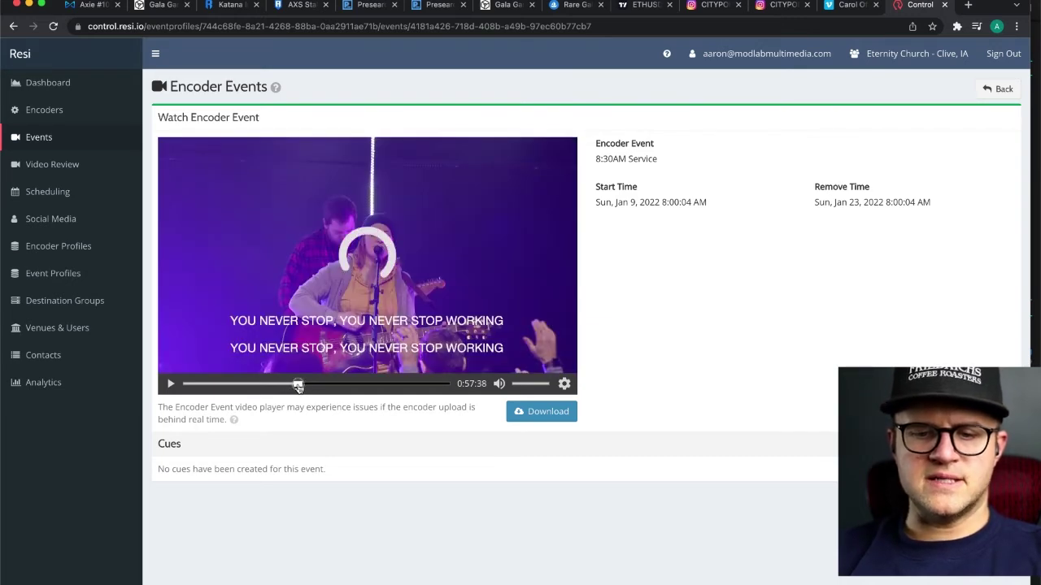
Fine-tune playback to 1:05:46, then play and pause at 1:05:49
click(302, 387)
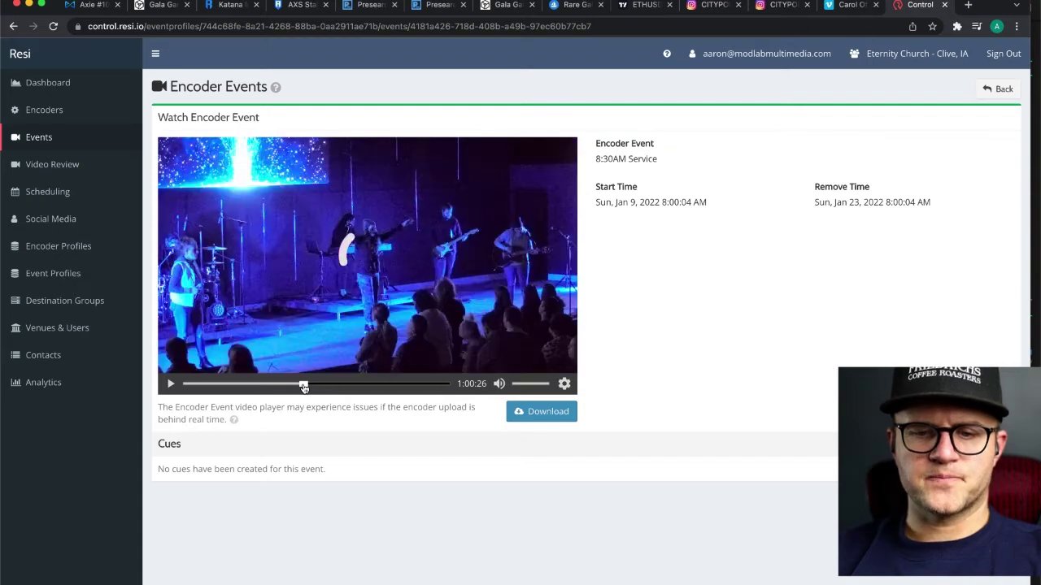
click(309, 387)
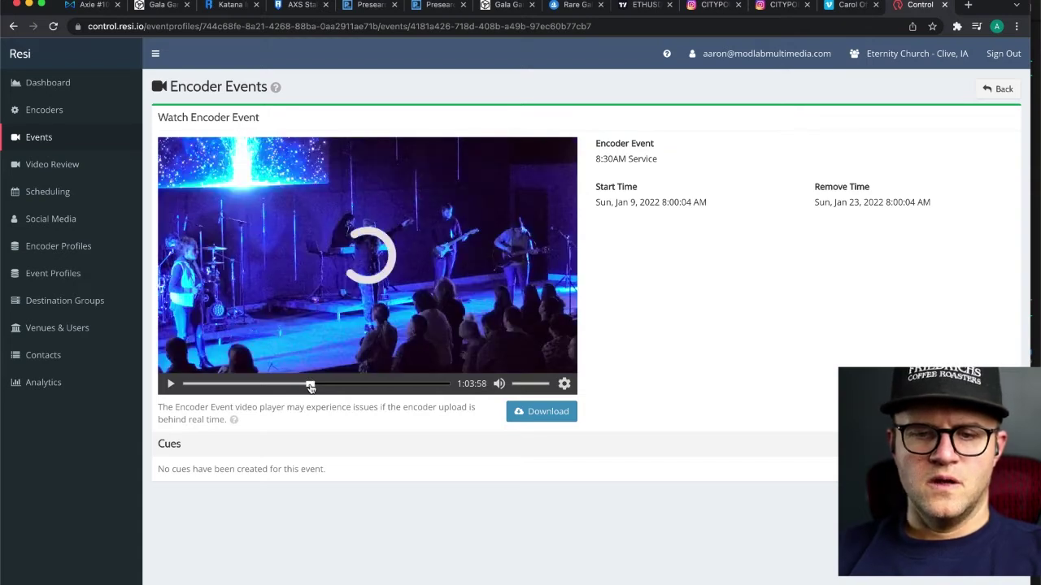
click(311, 387)
click(312, 387)
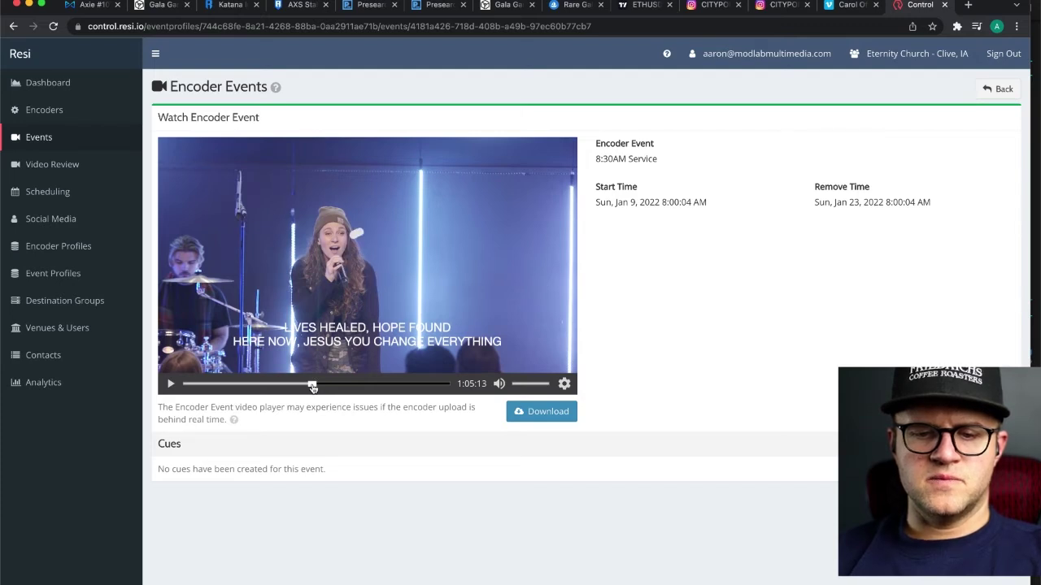
click(311, 387)
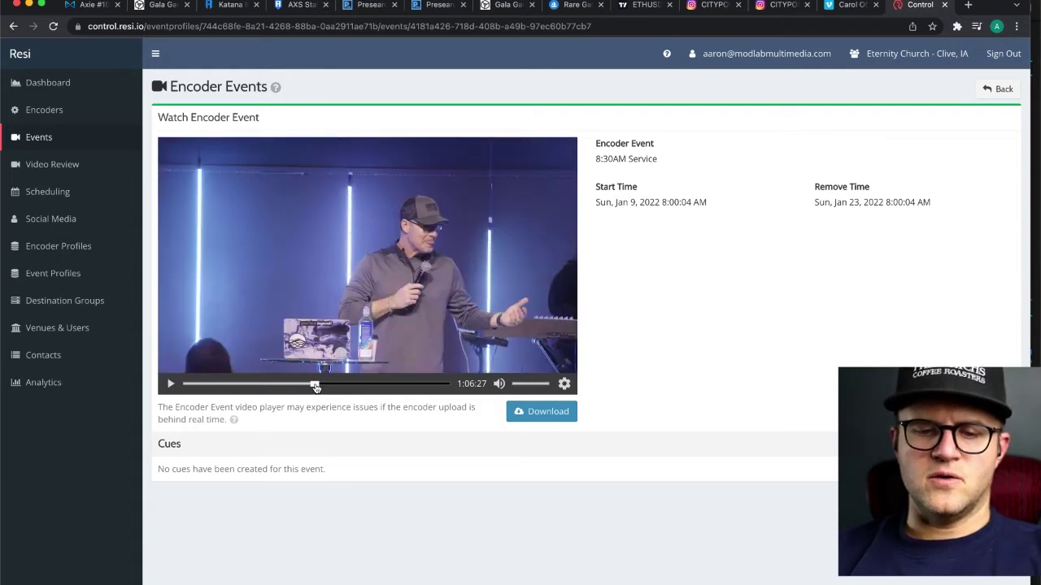
click(315, 387)
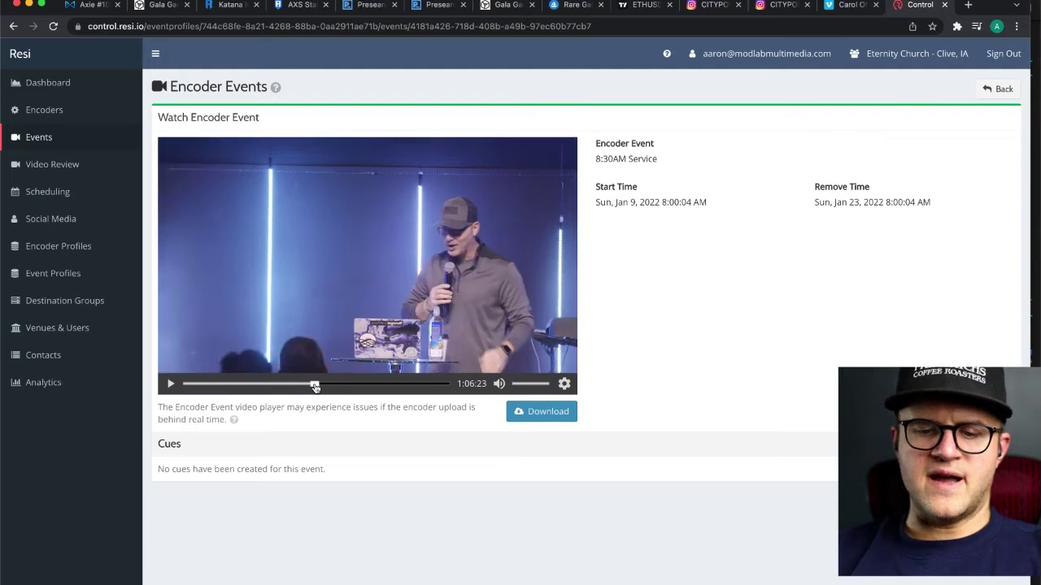
click(313, 387)
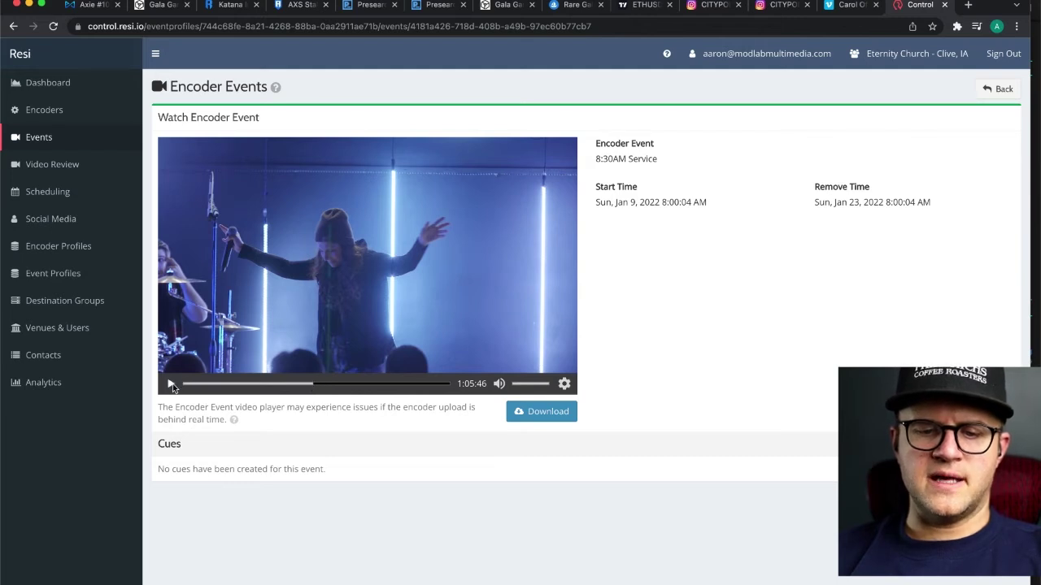
click(172, 387)
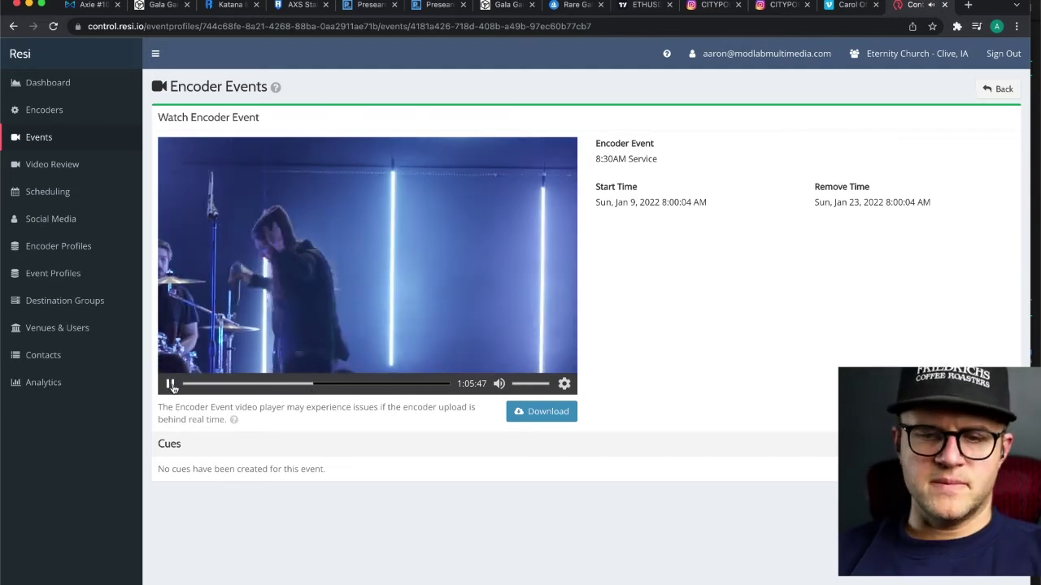
click(172, 385)
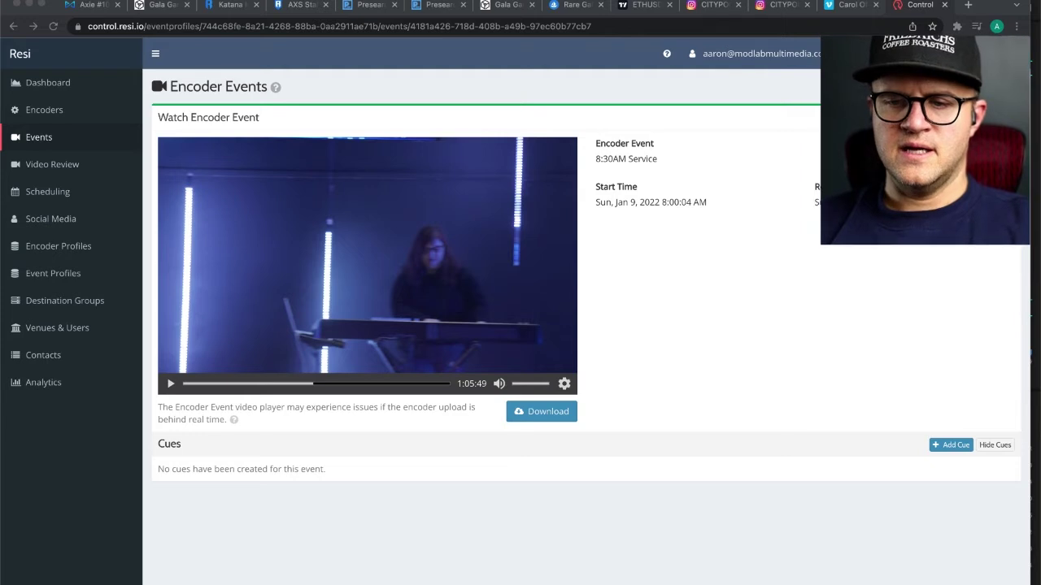
Create a cue named 'Message' at 01:05:49.110 on the recording
click(711, 213)
click(951, 443)
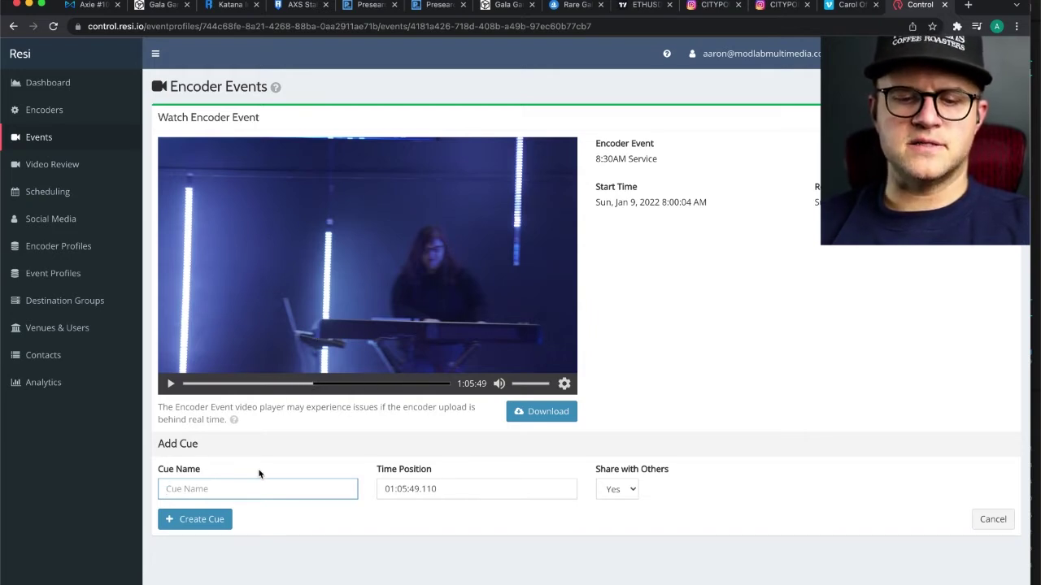
text(Messah)
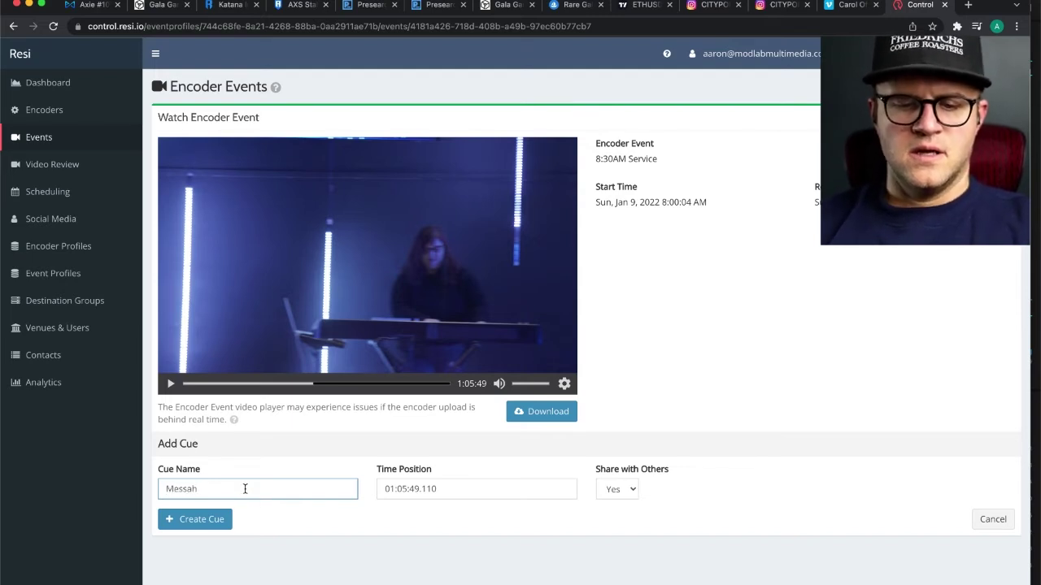
key(BackSpace)
text(ge)
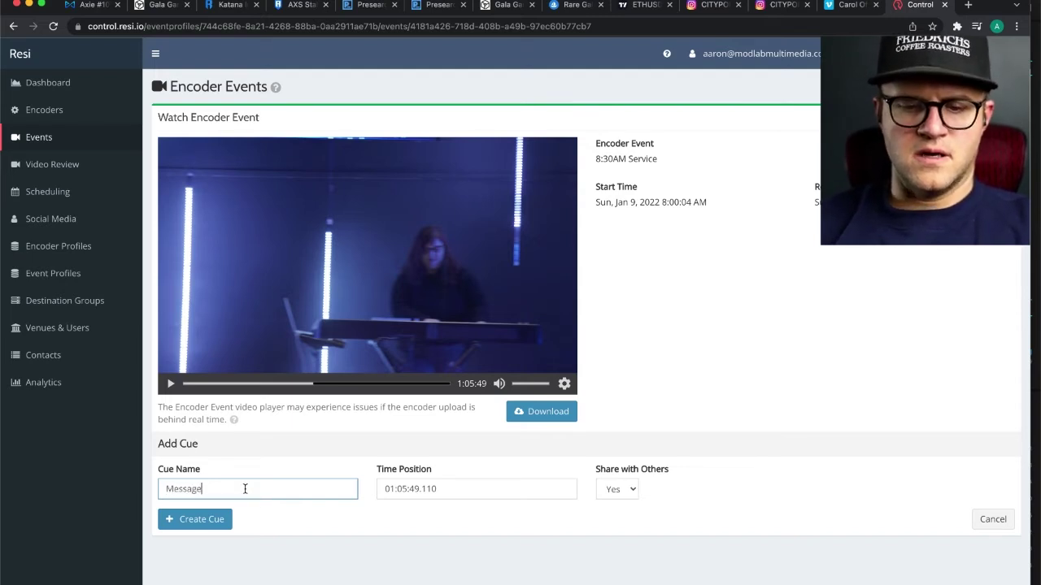
click(199, 518)
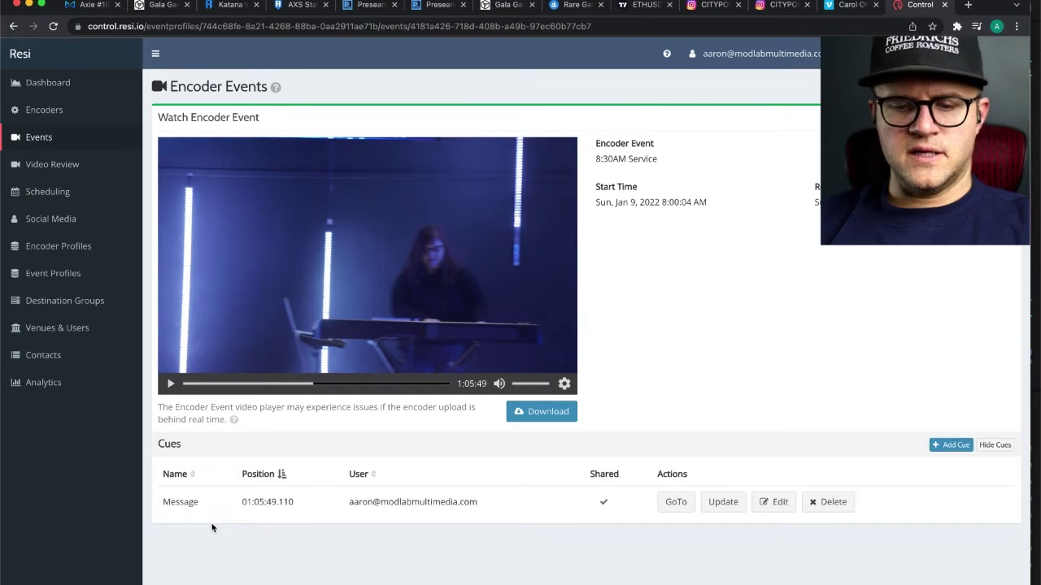
In the Download options, keep 1920x1080 59.94fps video and 2 Ch 128 Kbps audio
click(555, 416)
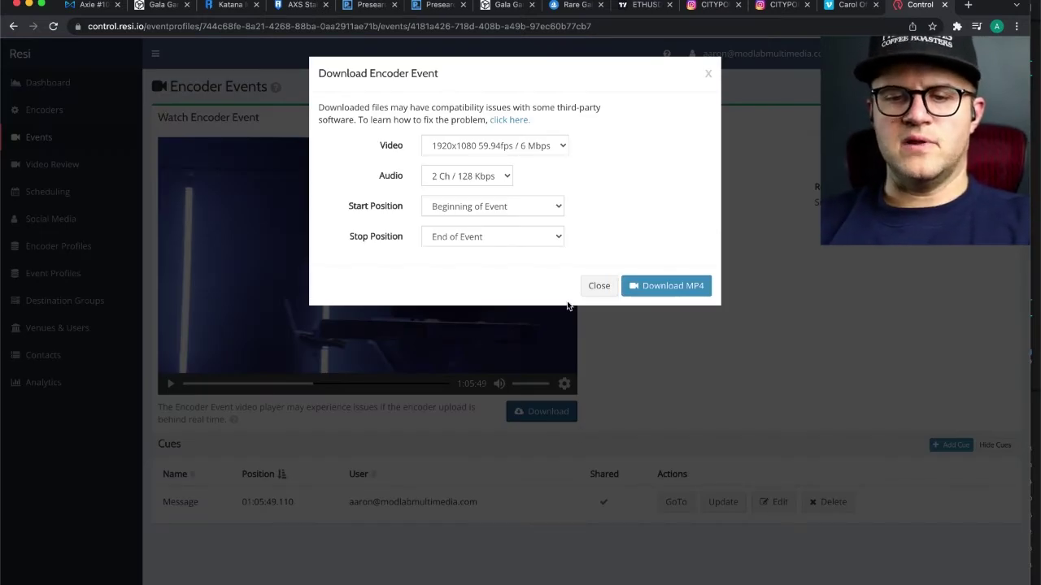
click(564, 148)
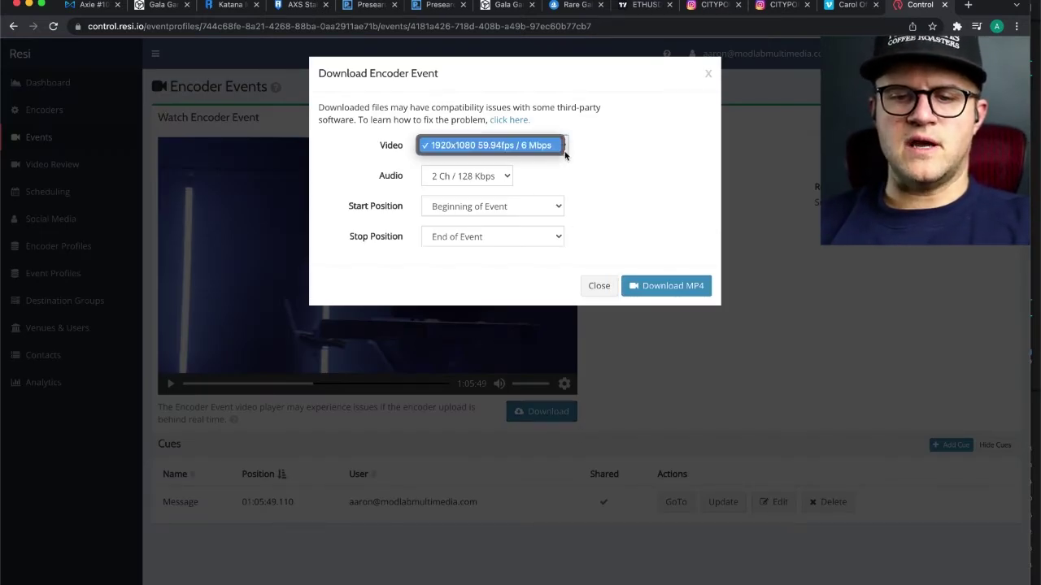
click(558, 149)
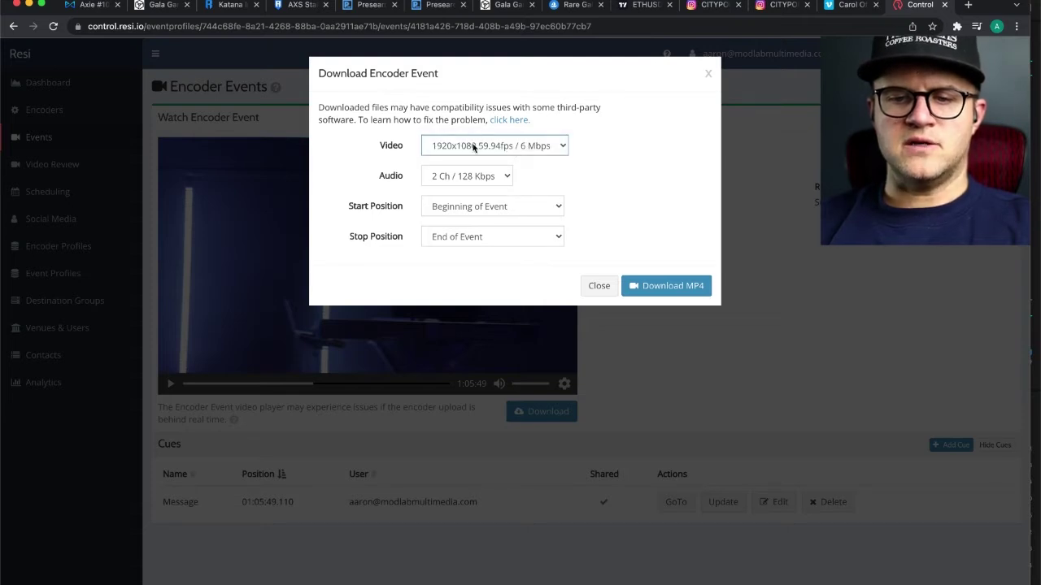
click(507, 177)
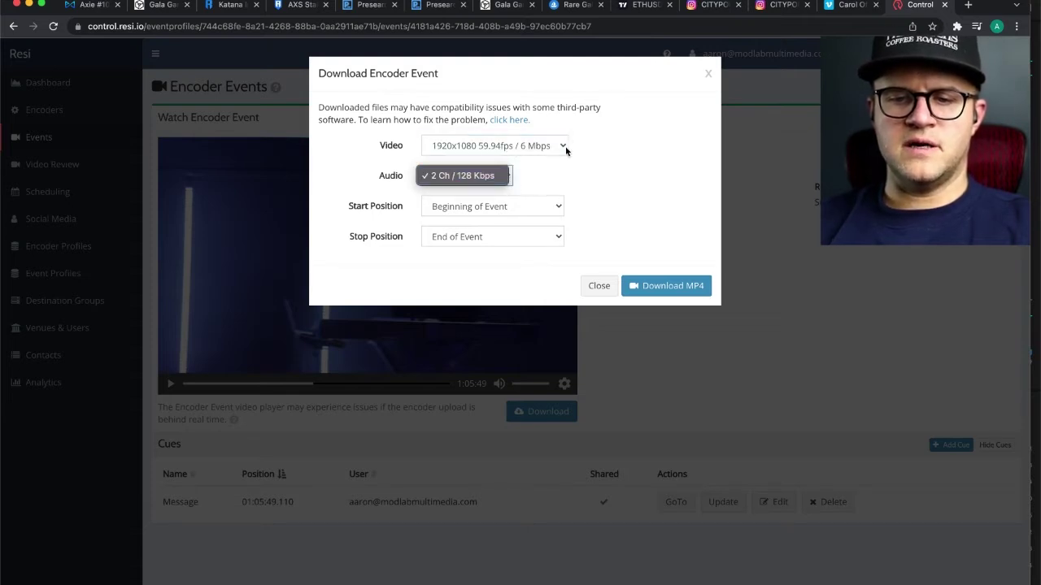
click(620, 179)
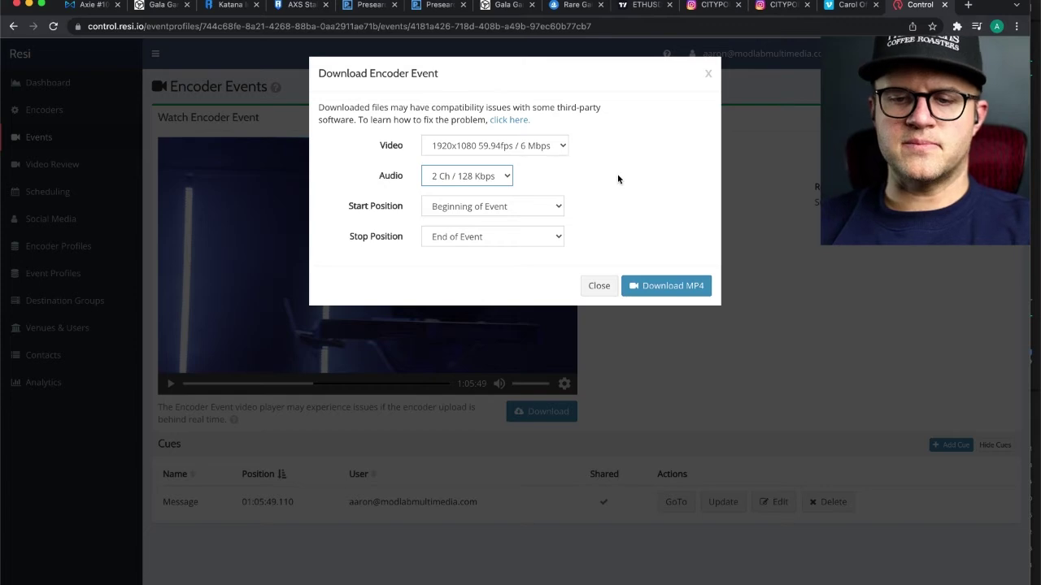
Set the download to run from the Message cue to End of Event and start the MP4 download
click(558, 206)
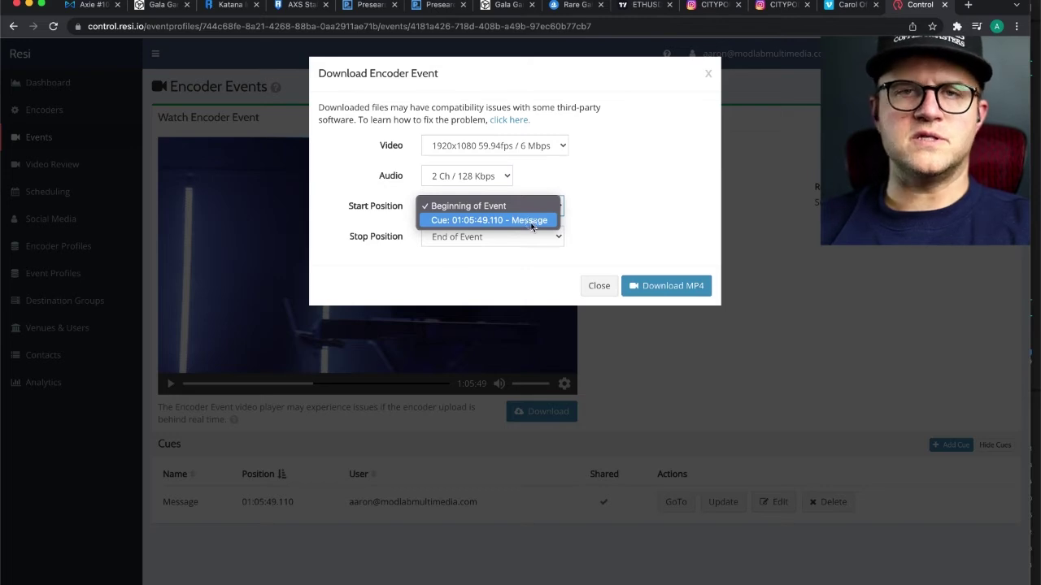
click(532, 222)
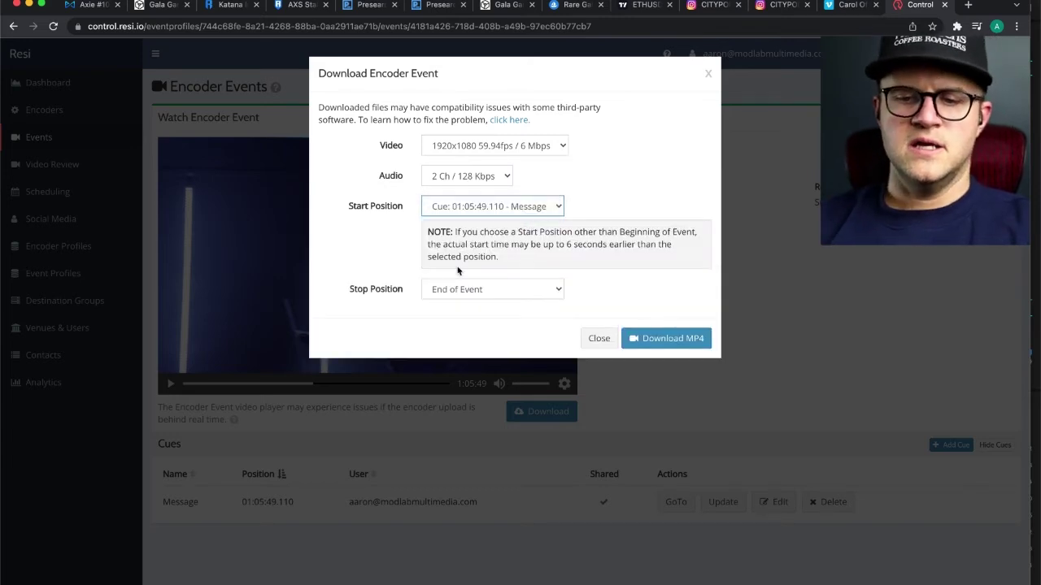
click(558, 289)
click(558, 290)
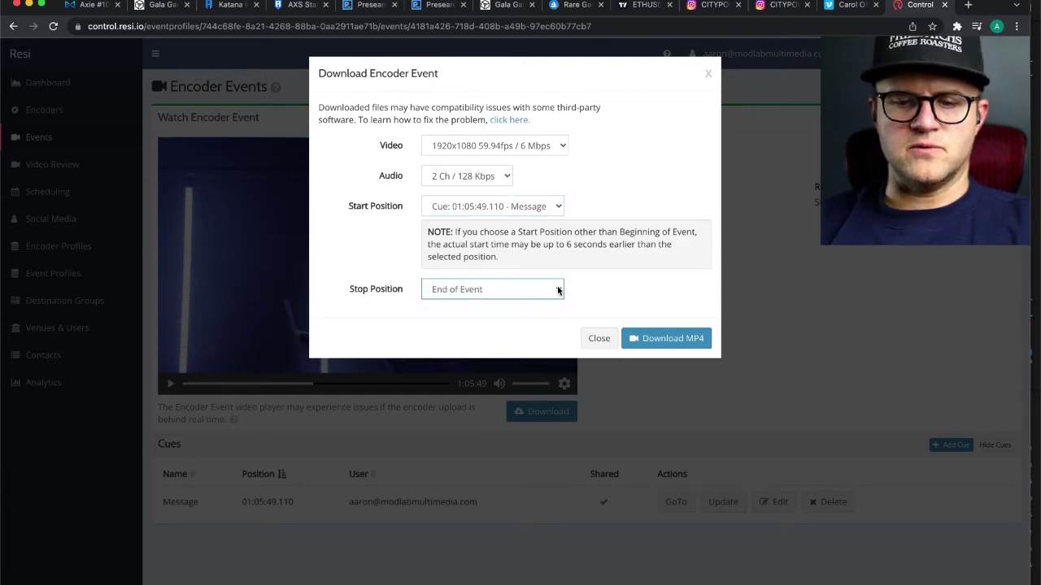
click(664, 342)
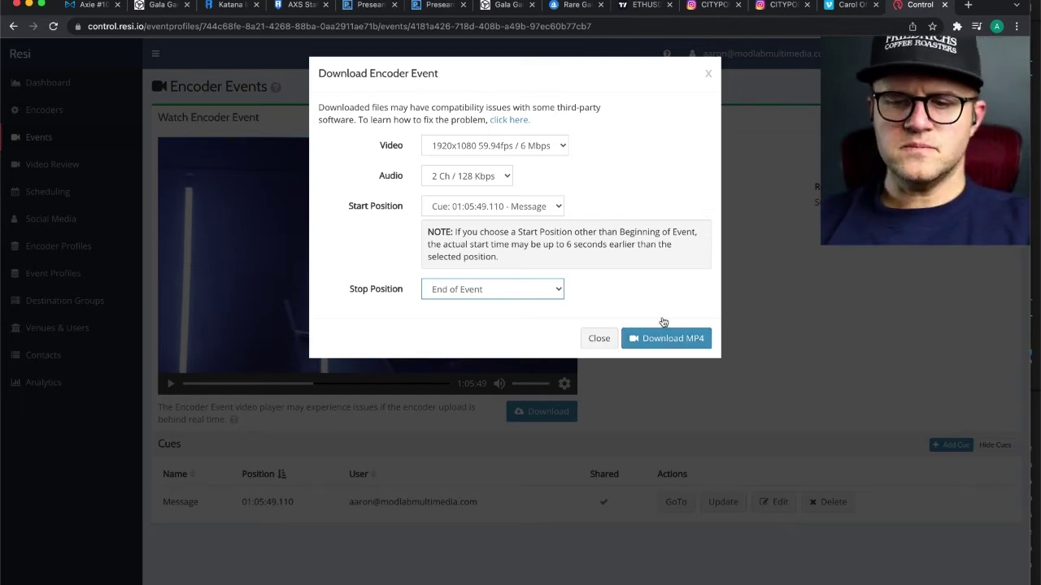
click(664, 342)
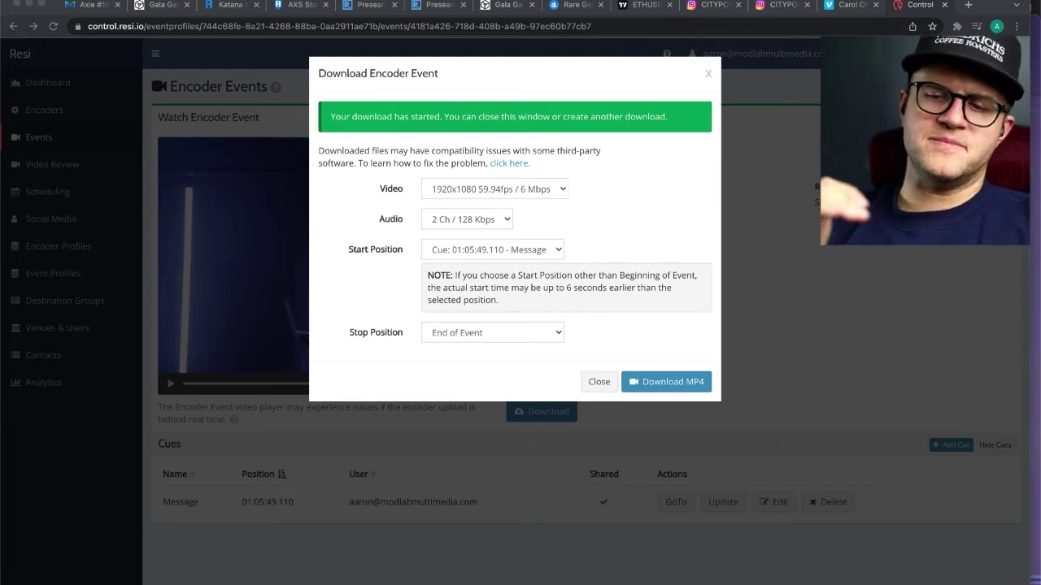
Return to the browser to see the download-started confirmation
click(669, 356)
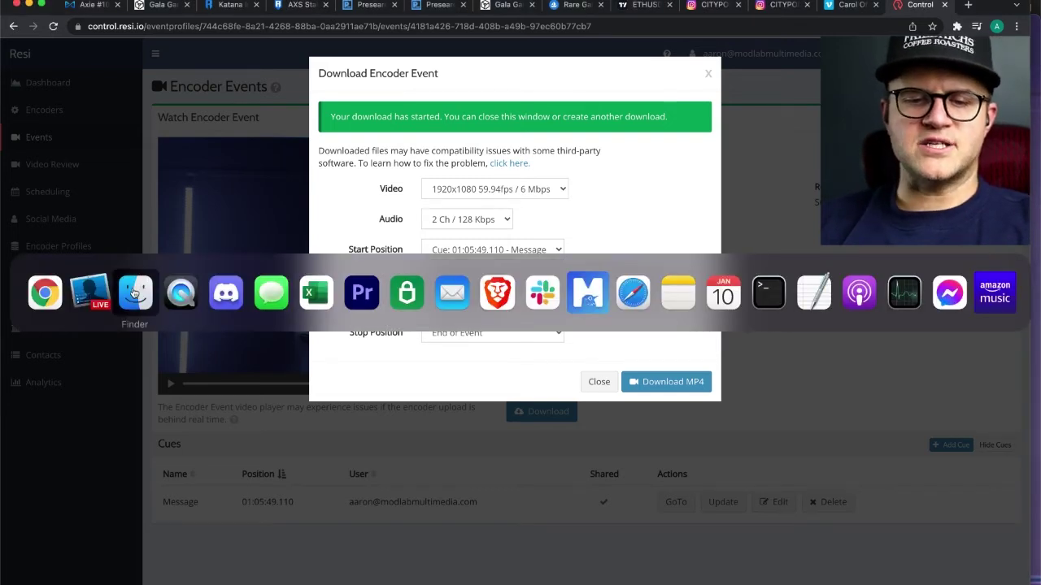
Confirm 830AM_Service_1080.mp4 is in Downloads, then close Resi's download dialog
click(133, 293)
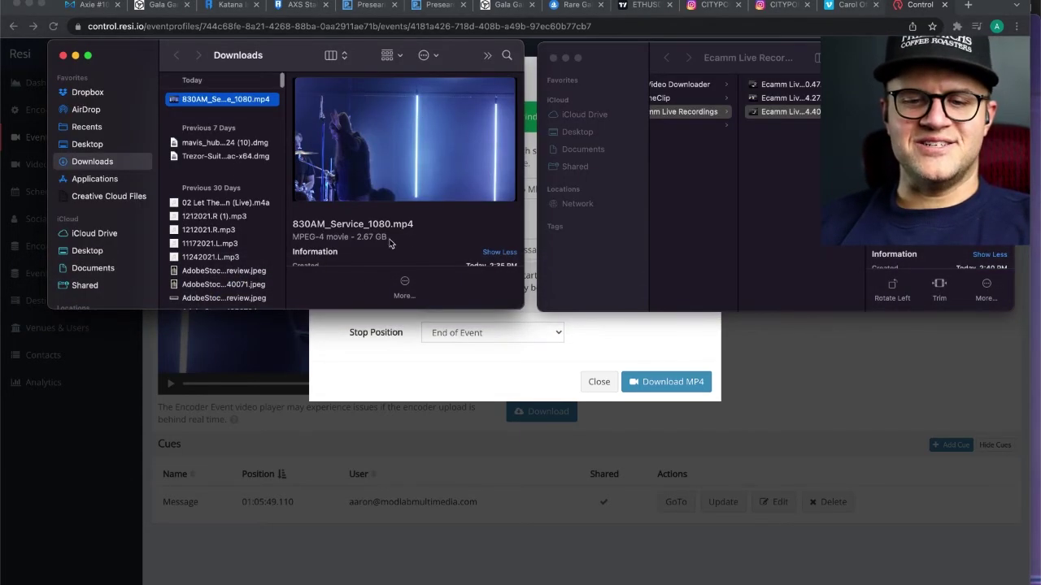
scroll(413, 253, down, 1)
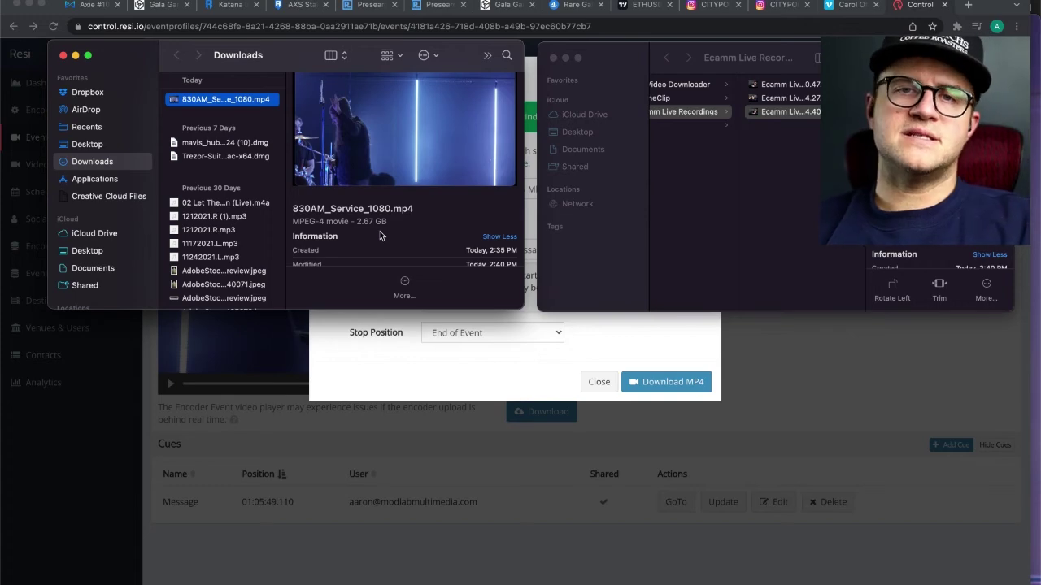
click(429, 475)
click(600, 381)
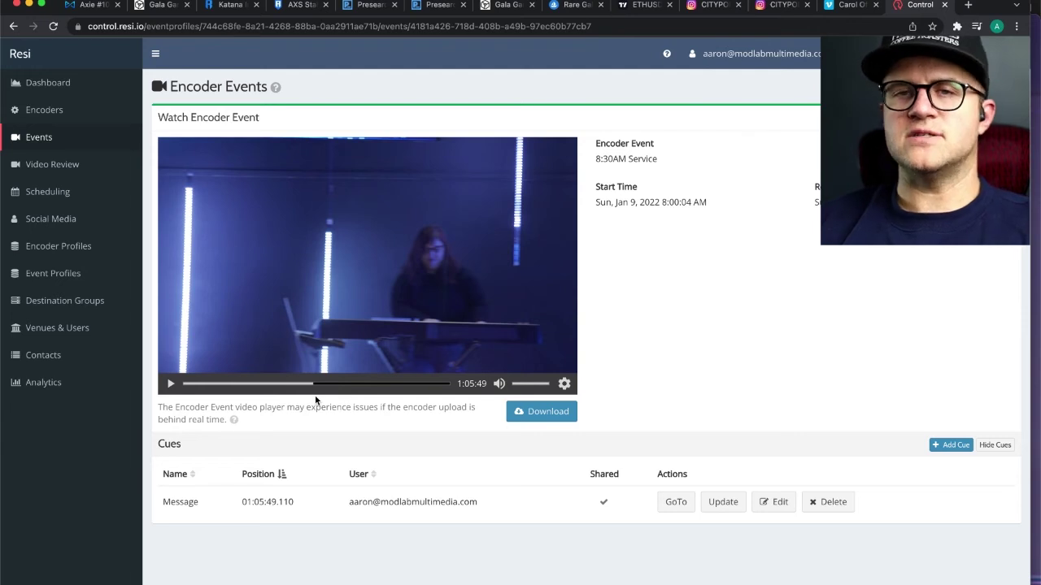
Jump playback near the recording's end, then drag it back to 1:52:22
click(448, 386)
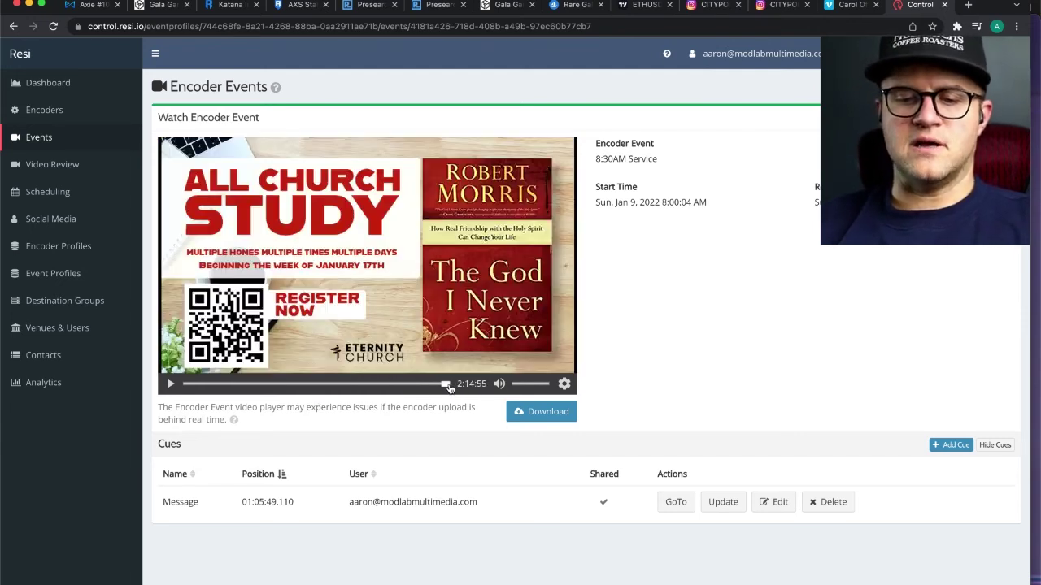
drag(448, 387, 436, 386)
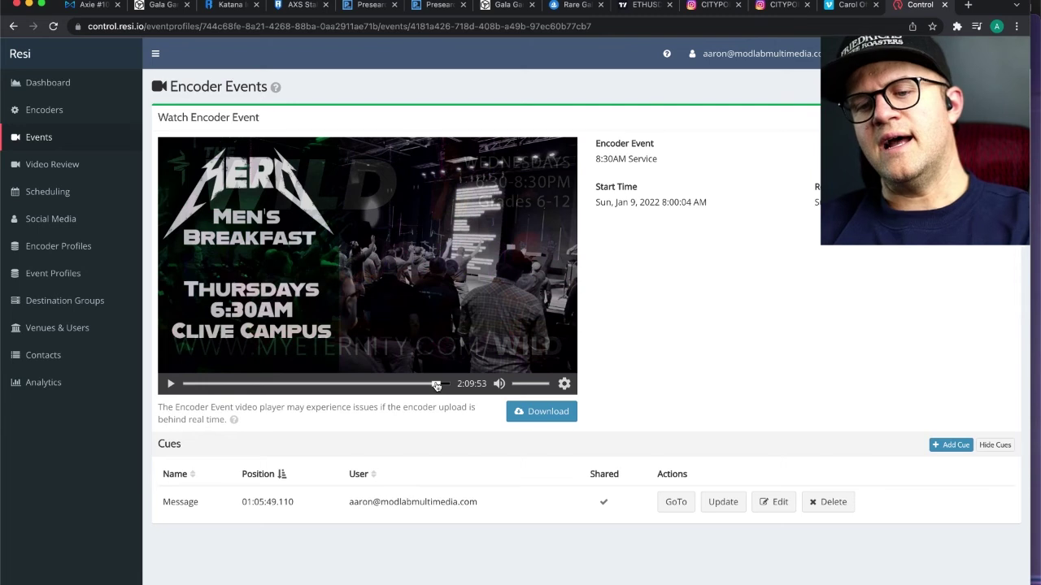
drag(436, 386, 426, 386)
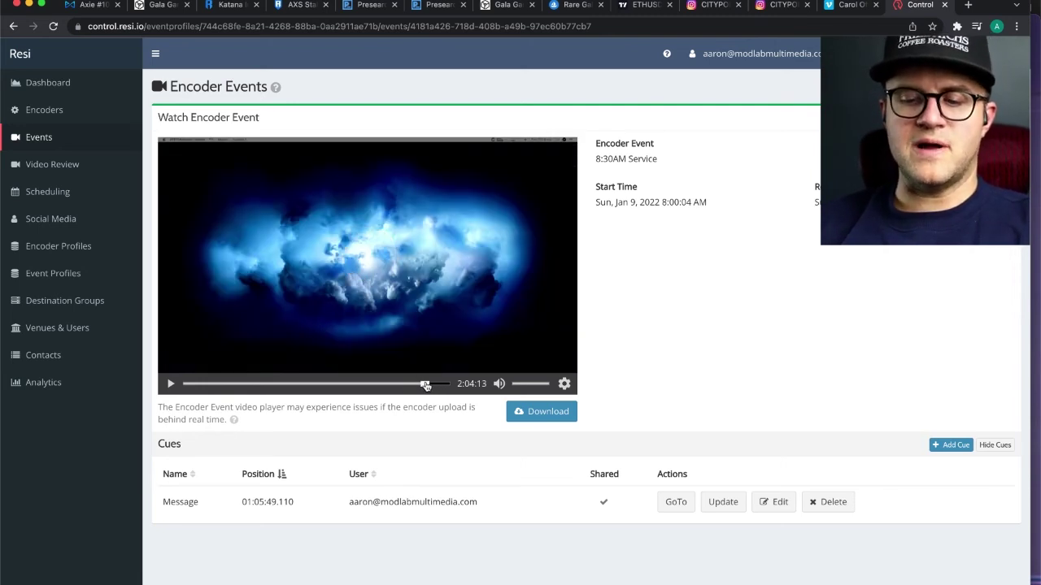
drag(424, 386, 409, 385)
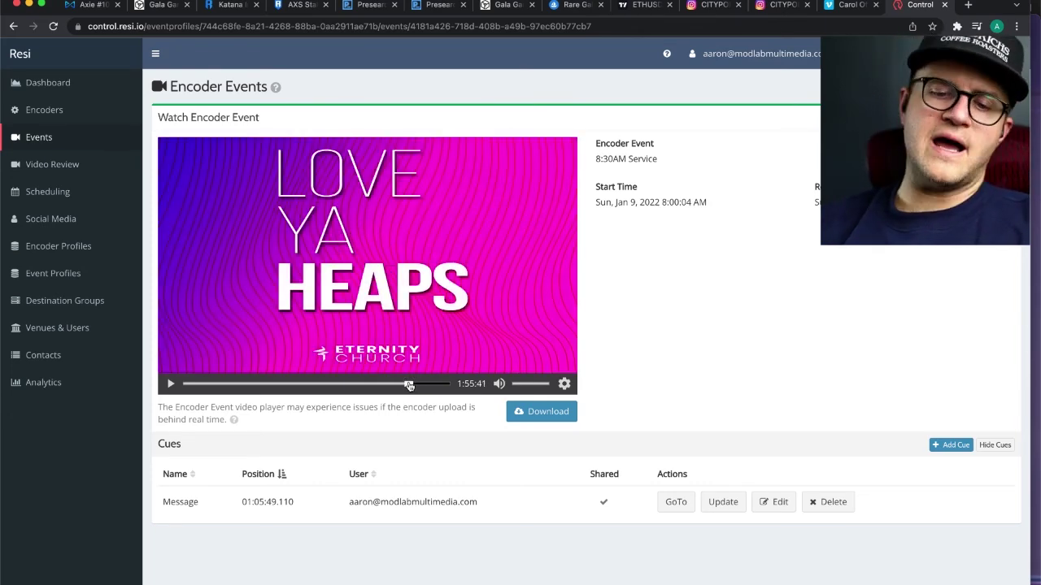
drag(409, 386, 403, 386)
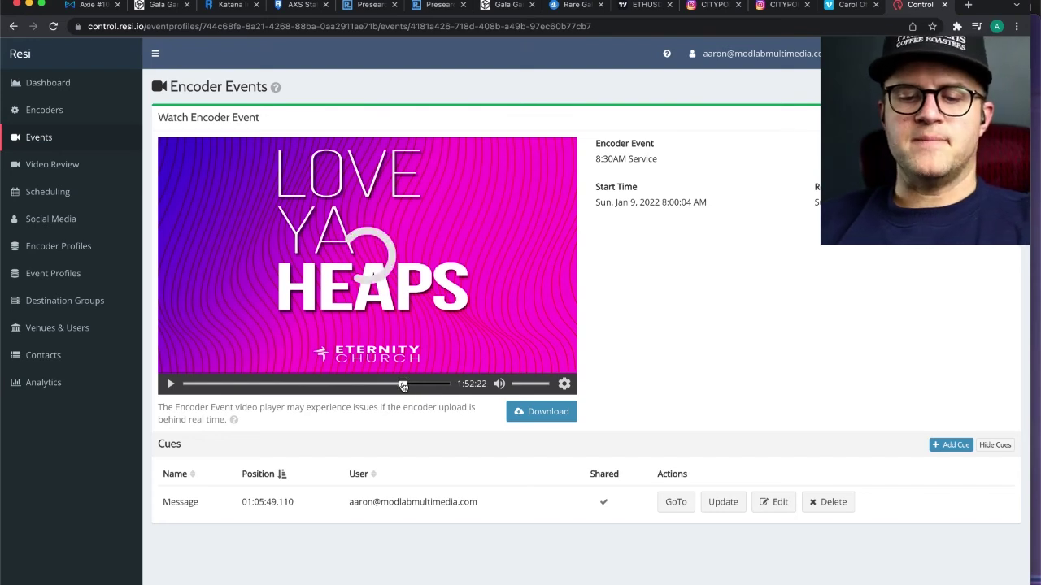